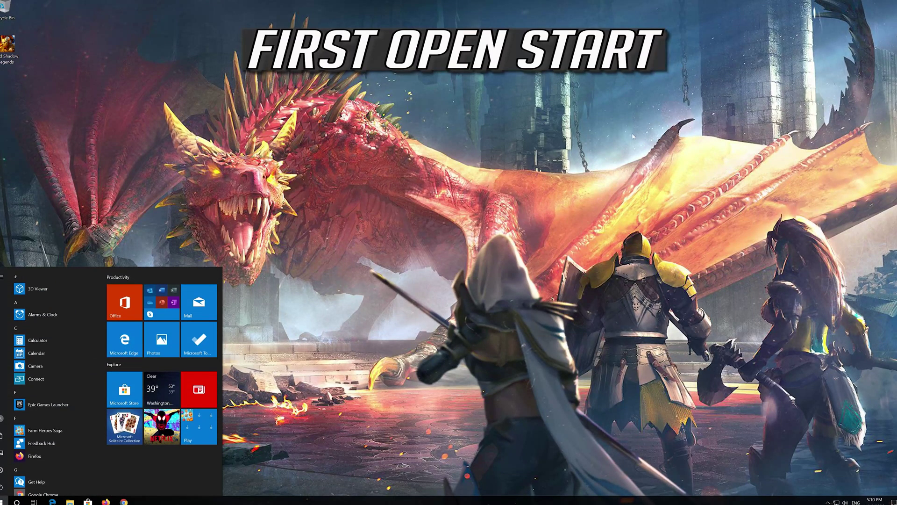
Go from Start to Settings, then Apps, and show the Apps & features list
mouse_move(1, 471)
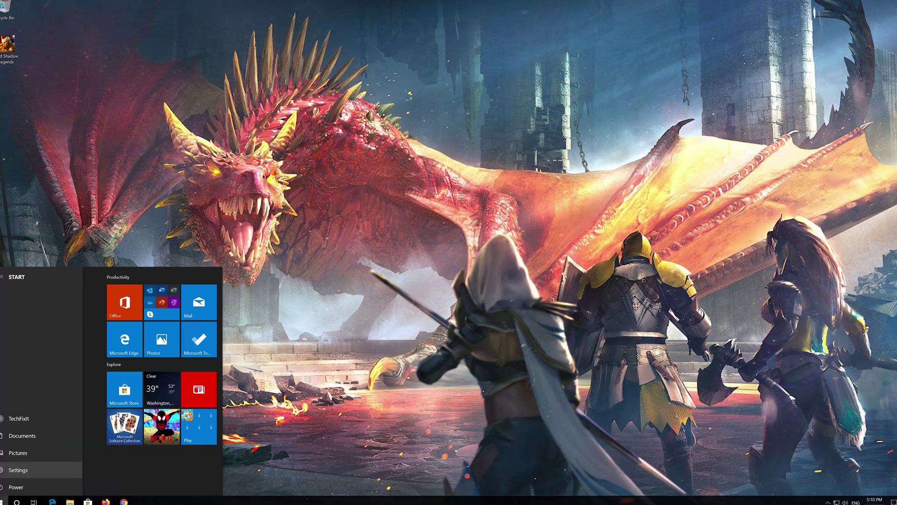
click(9, 470)
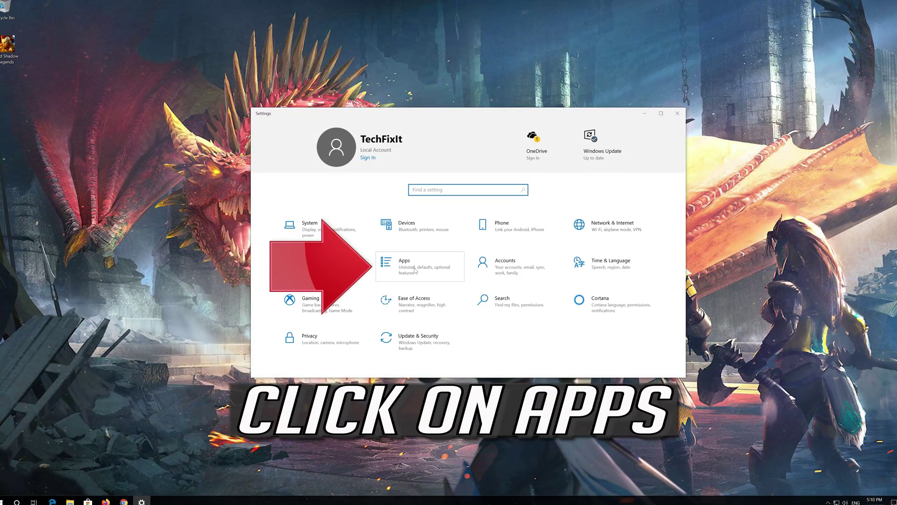
click(434, 267)
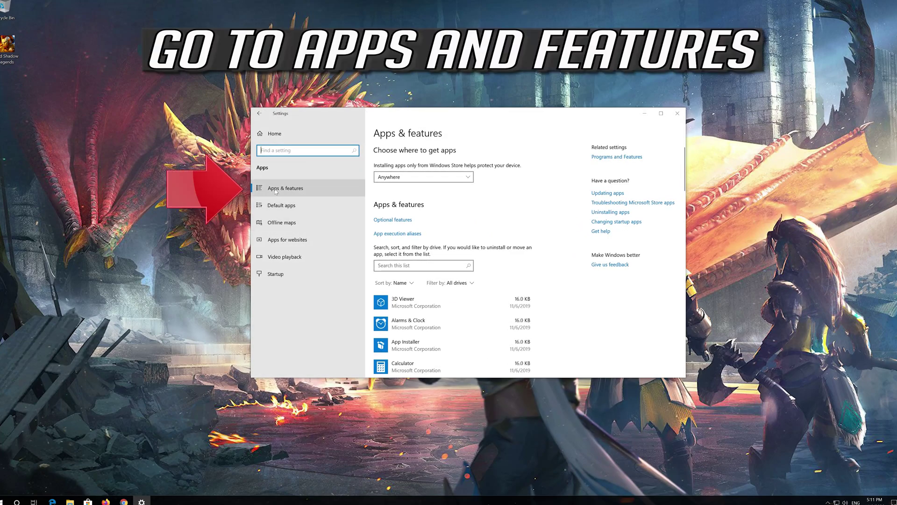
click(302, 188)
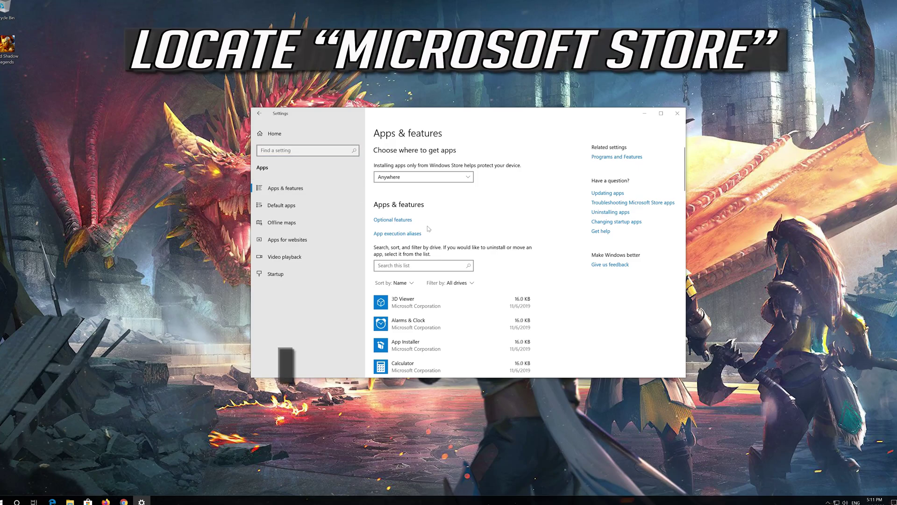
Scroll the installed apps list to Microsoft Store and expand its entry
scroll(434, 231, down, 5)
scroll(433, 231, down, 5)
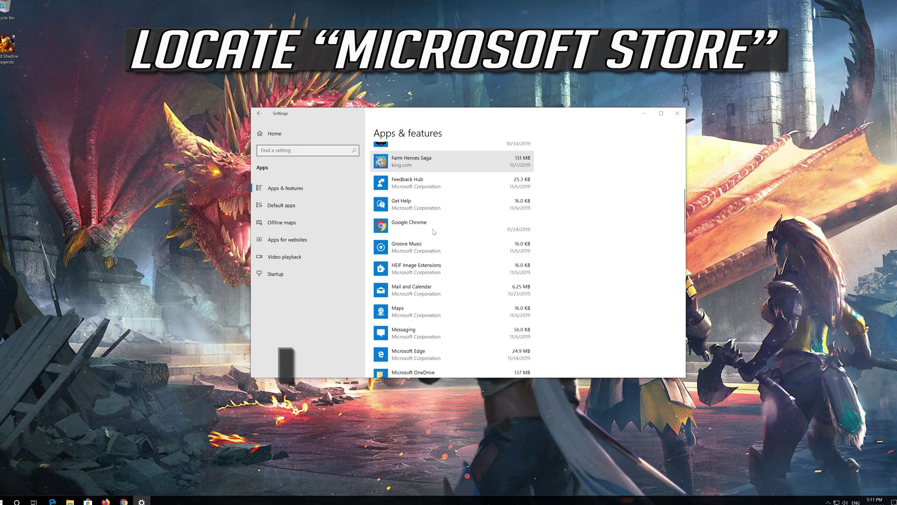
scroll(434, 231, down, 3)
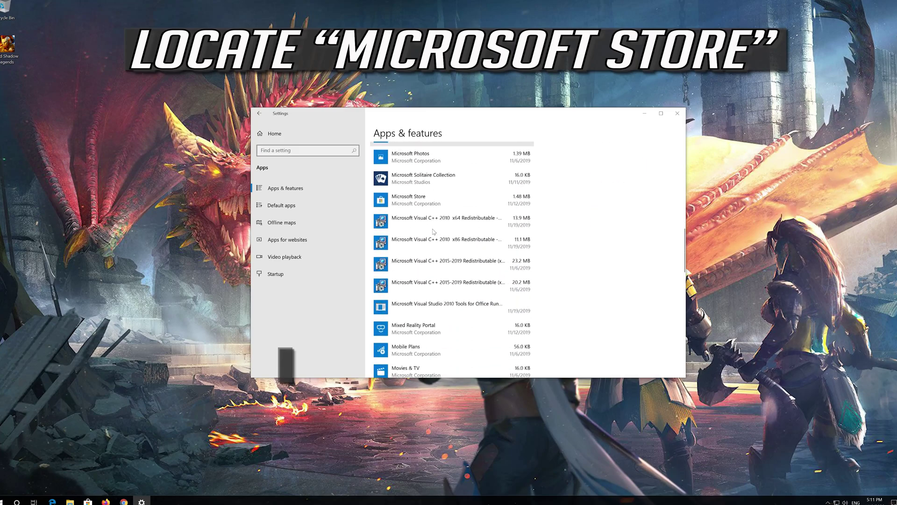
scroll(433, 229, up, 1)
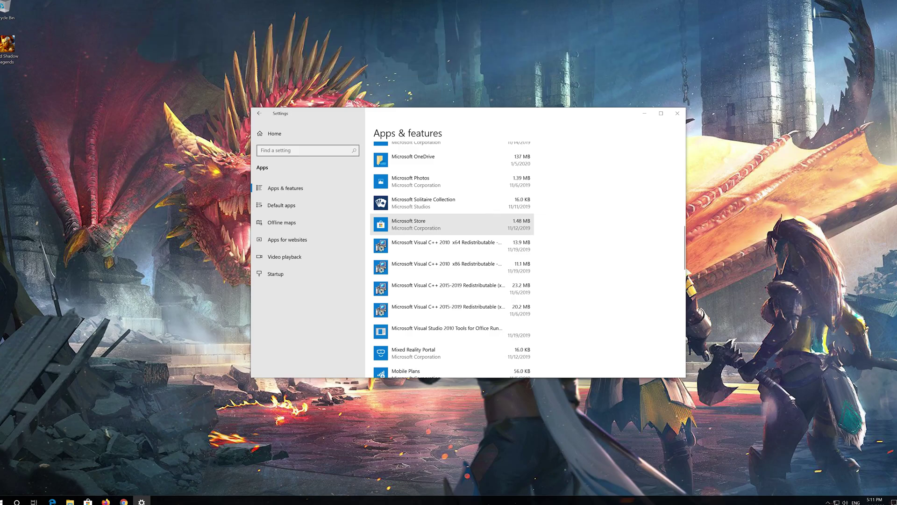
click(433, 230)
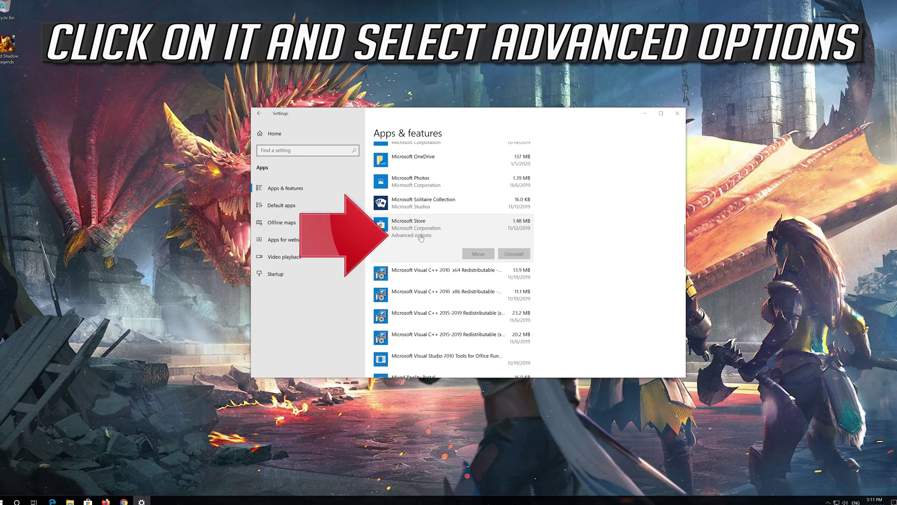
Reset Microsoft Store from its Advanced options, confirm deleting its data, and close Settings
click(420, 236)
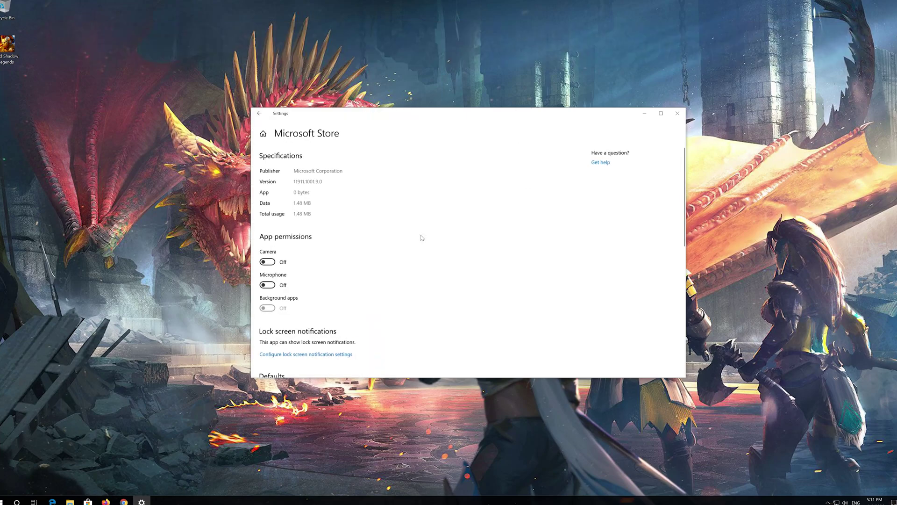
scroll(373, 249, down, 5)
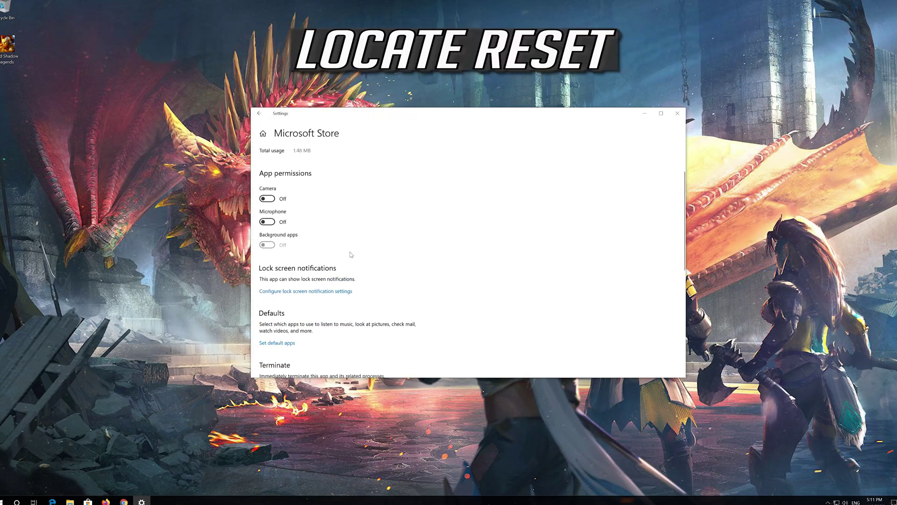
scroll(350, 254, down, 2)
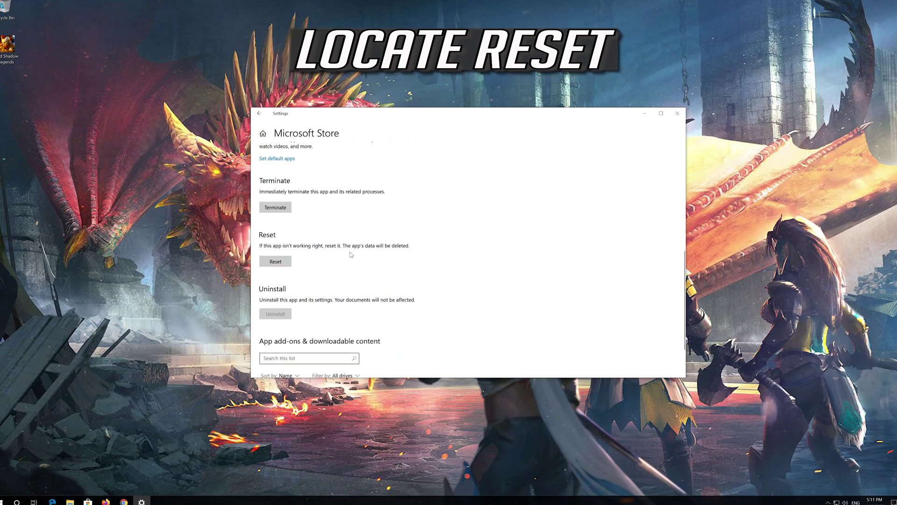
click(276, 263)
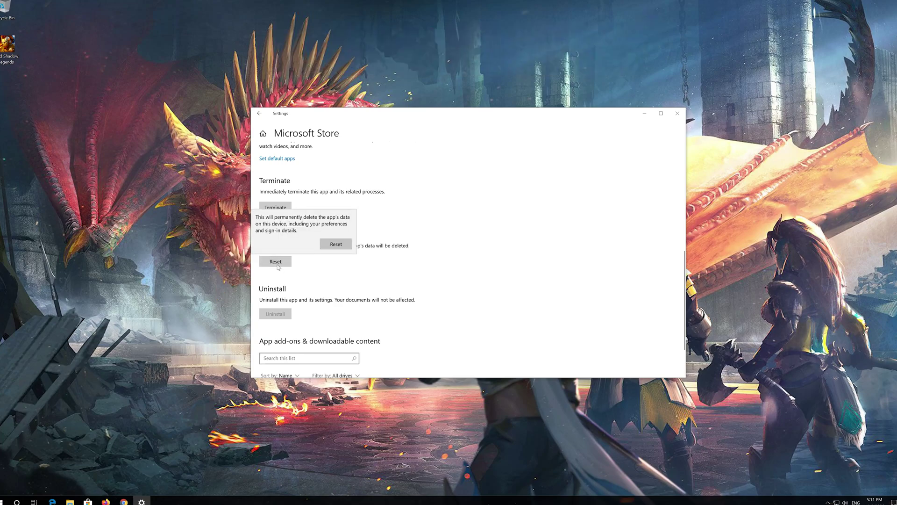
click(326, 247)
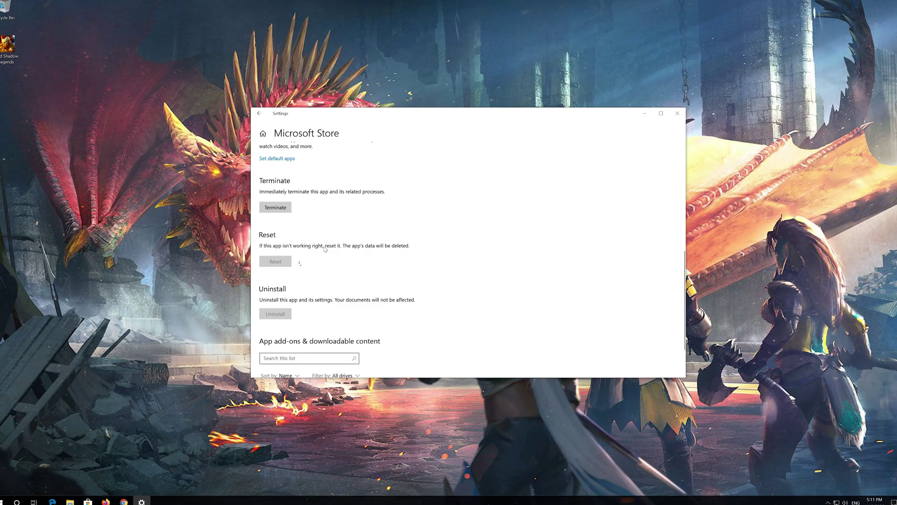
click(678, 113)
Launch Microsoft Store from Start and drag its window to the screen centre
click(8, 500)
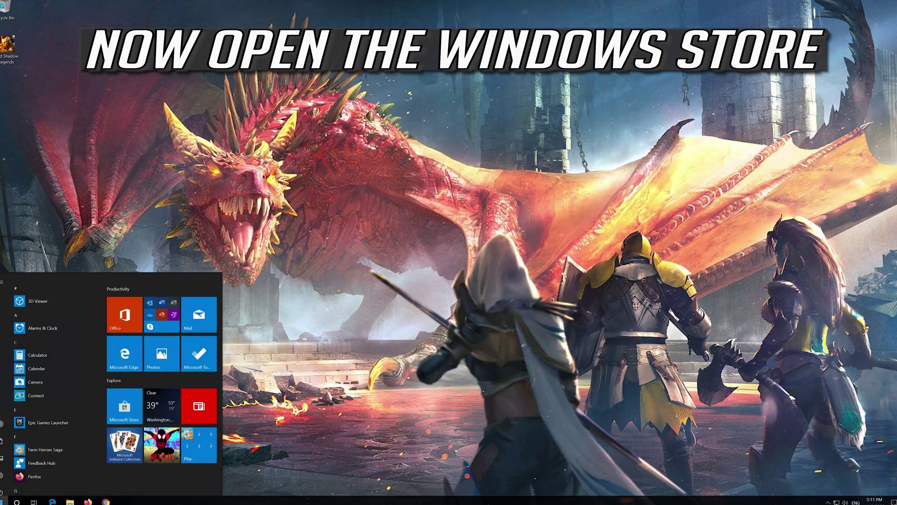
click(137, 386)
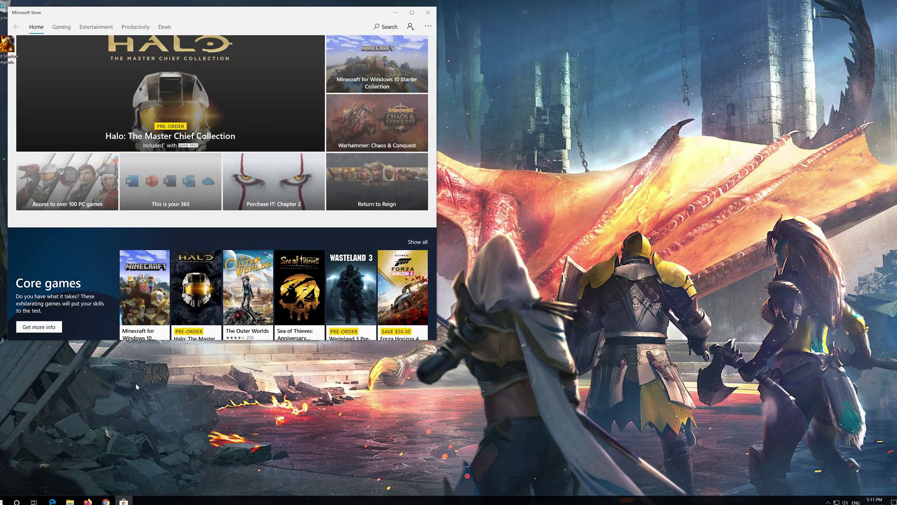
drag(285, 8, 533, 40)
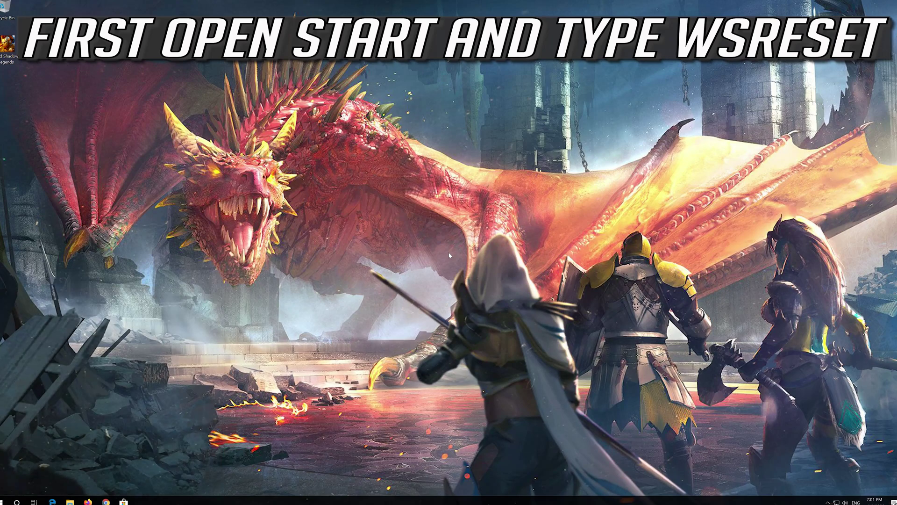
Run wsreset from Start search to clear the Store cache, then close the Store
text(reset)
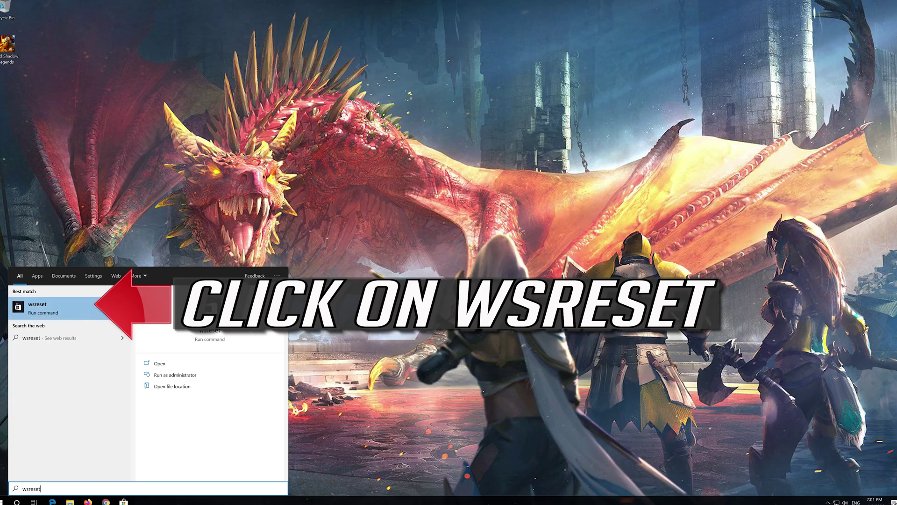
click(73, 317)
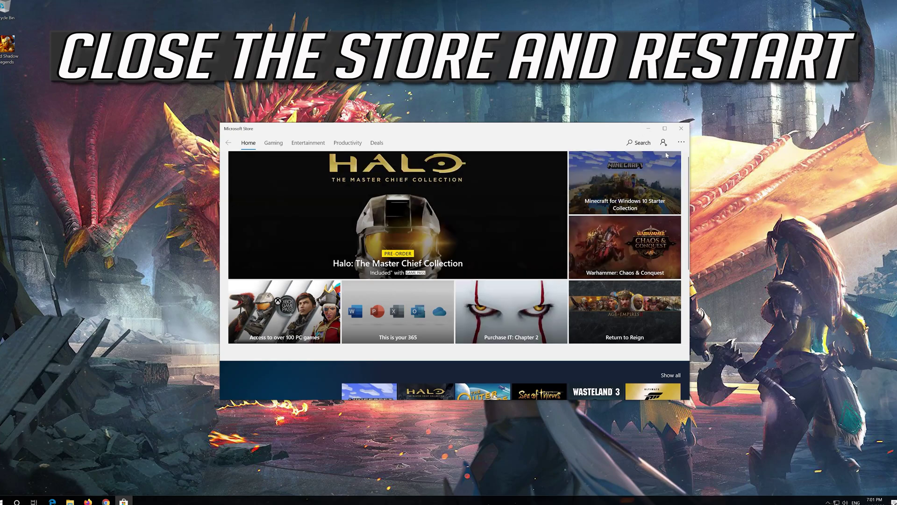
click(680, 129)
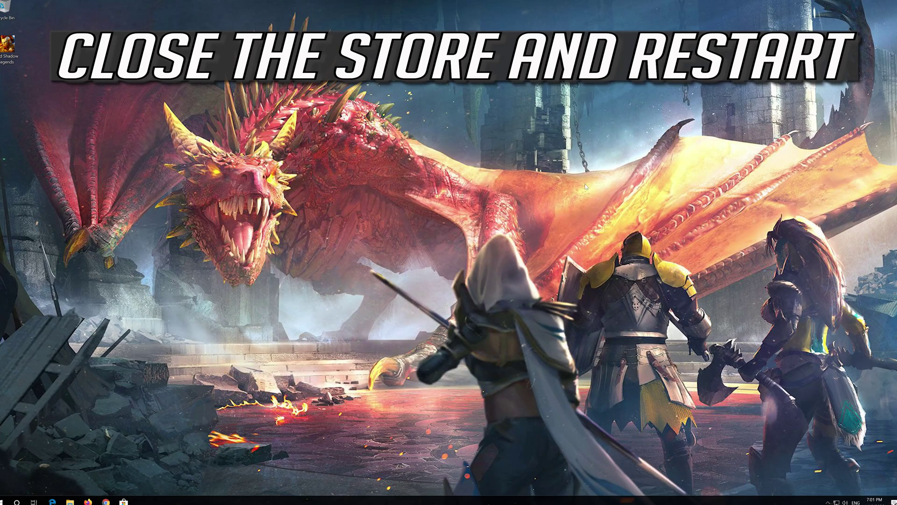
Restart the PC from the Start menu's Power options
click(5, 500)
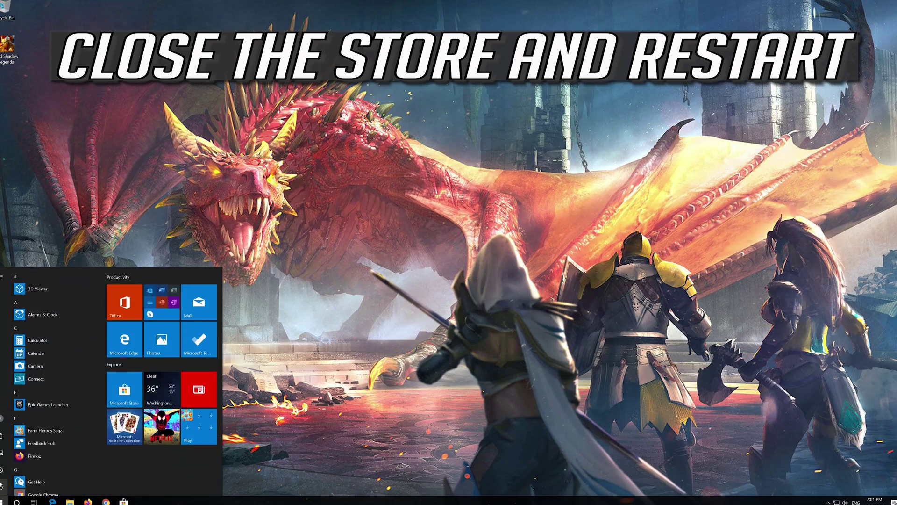
click(2, 486)
click(5, 469)
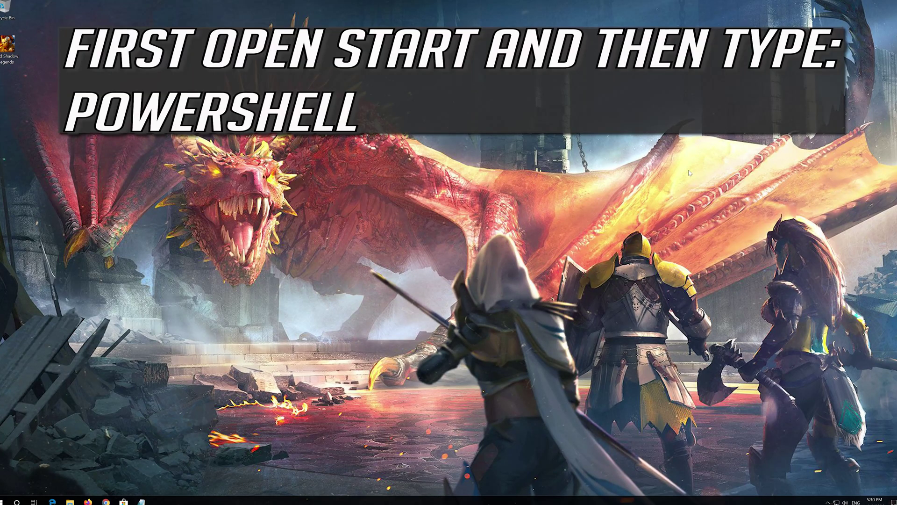
Search for powershell and launch Windows PowerShell with Run as administrator
key(super)
text(powershell)
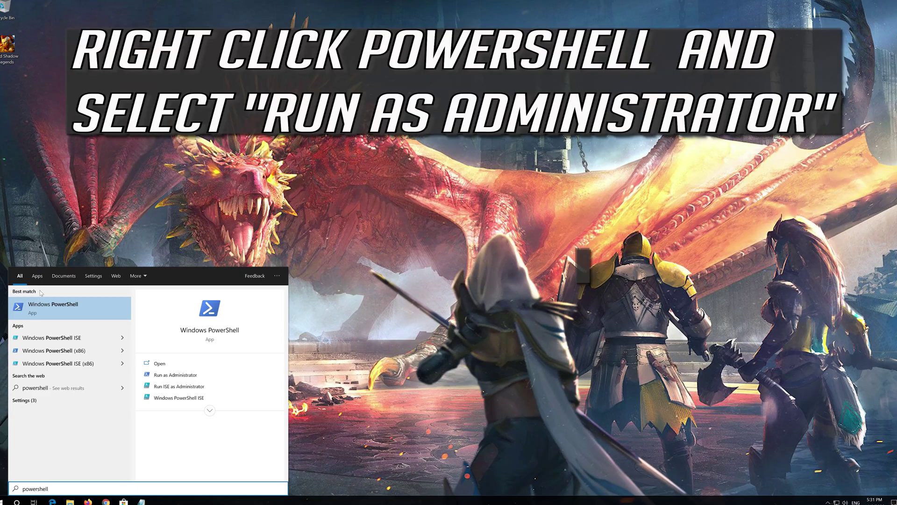
right_click(63, 313)
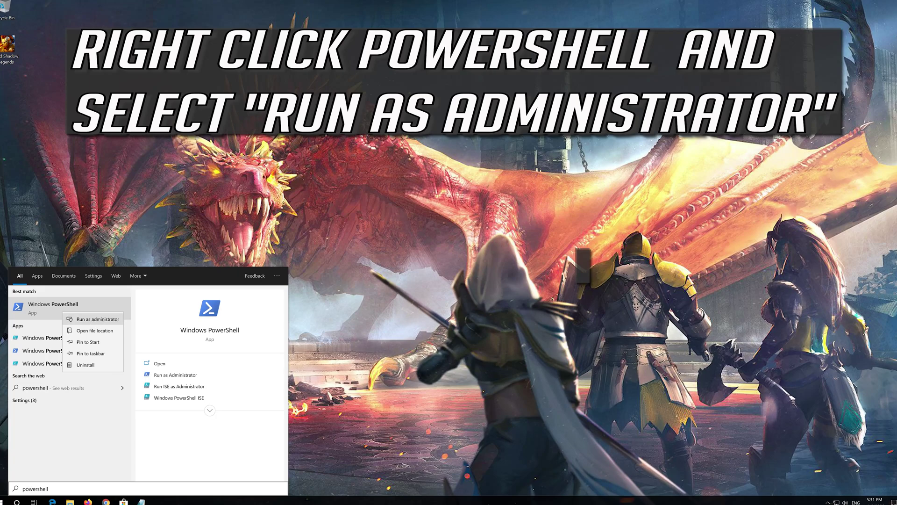
click(99, 319)
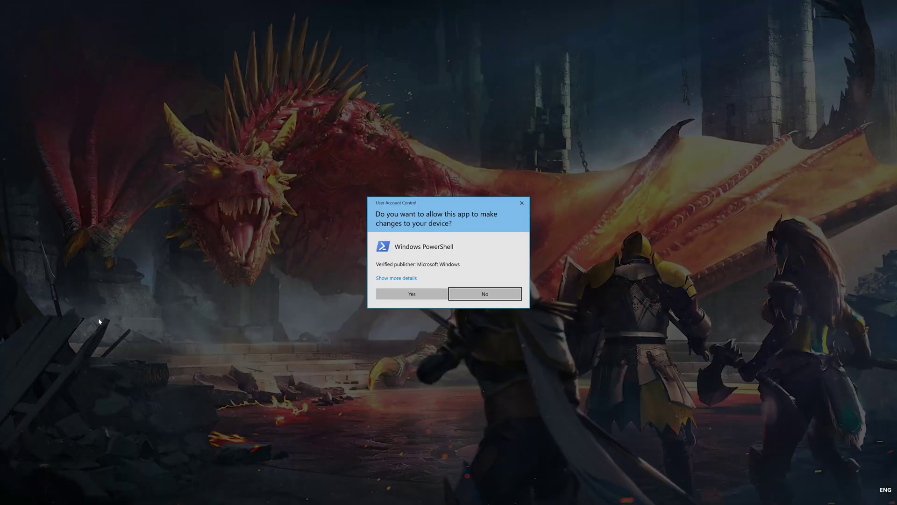
Approve the administrator prompt, then copy the entire re-register script from Notepad
click(412, 294)
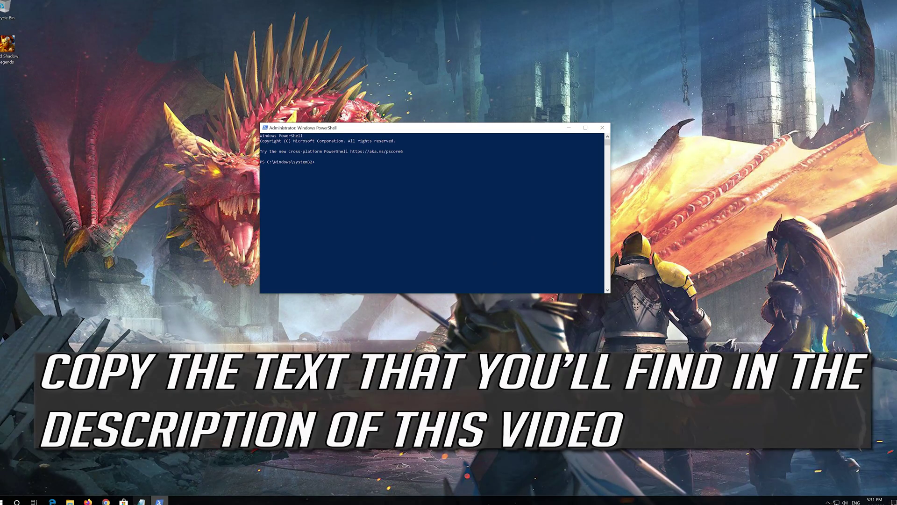
click(141, 501)
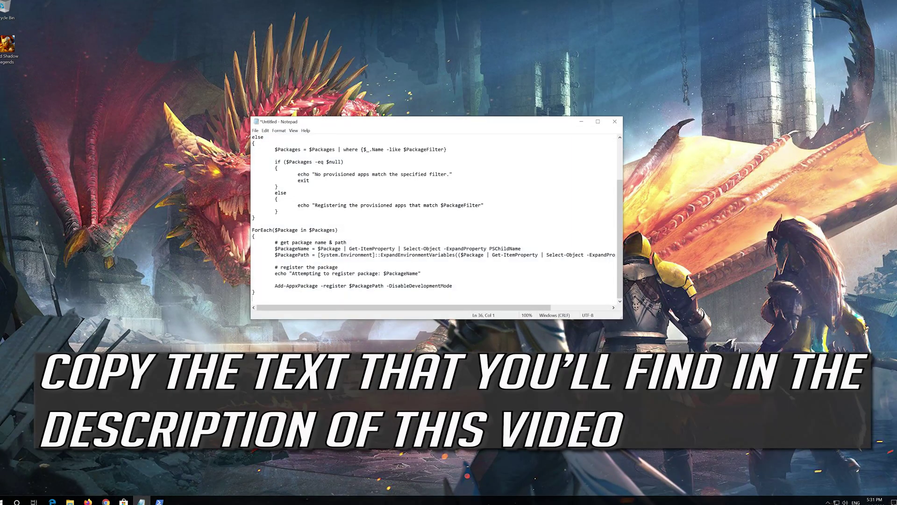
drag(256, 292, 253, 133)
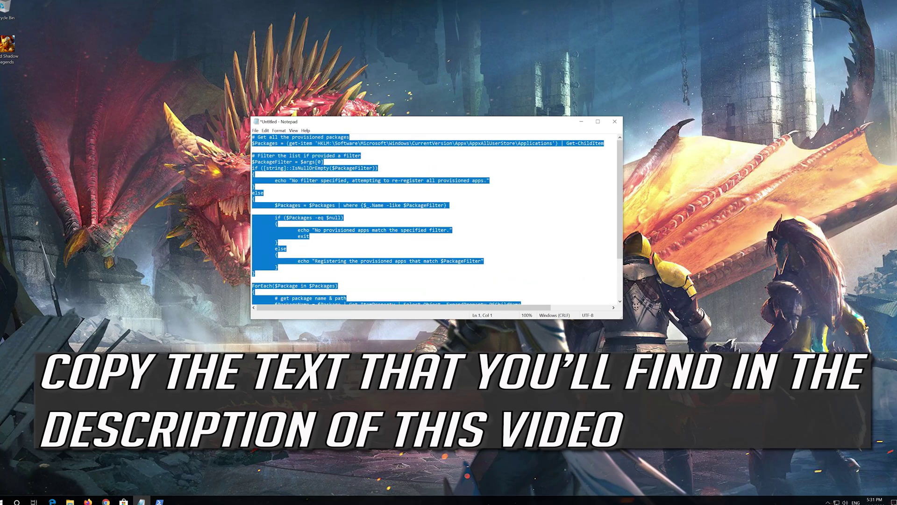
right_click(339, 148)
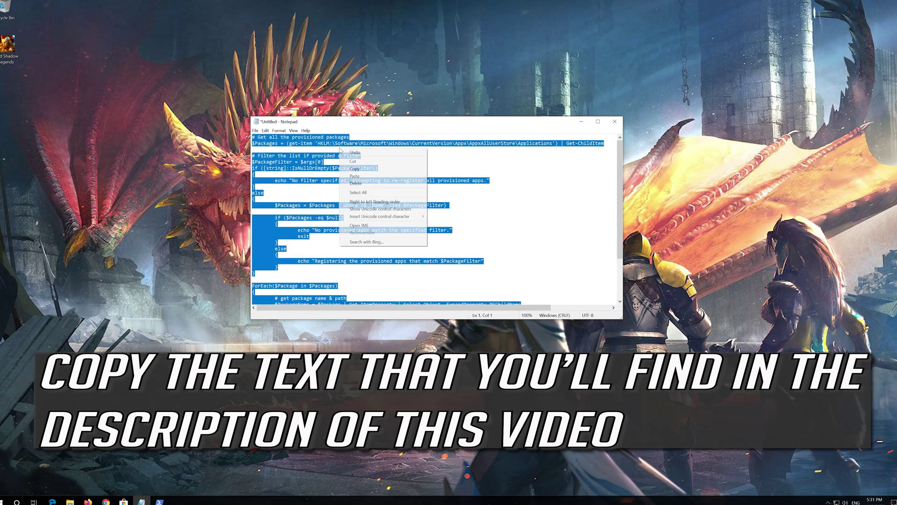
click(354, 169)
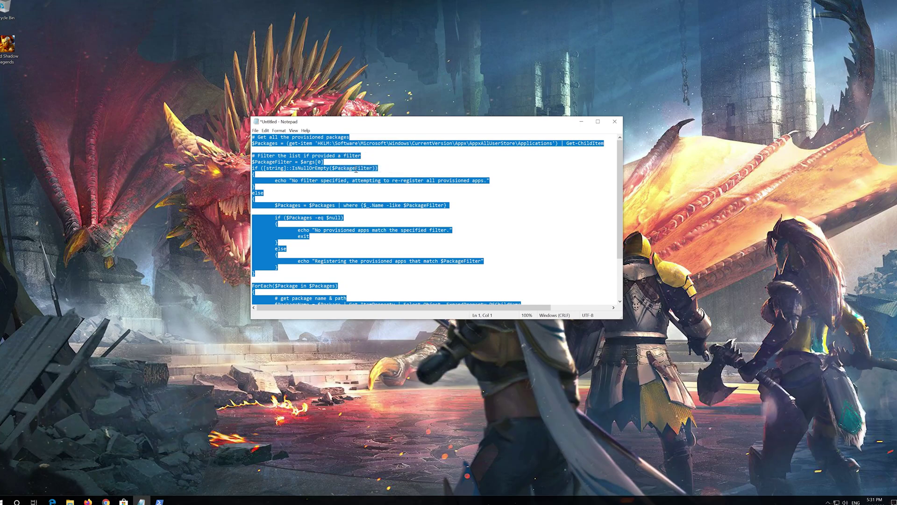
Paste the re-register script into the administrator PowerShell console, run it, and begin typing exit
click(585, 124)
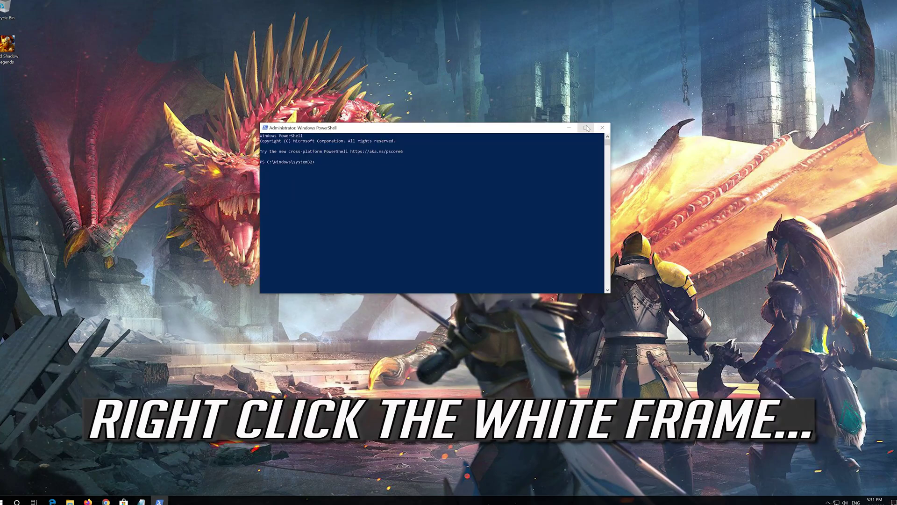
right_click(418, 126)
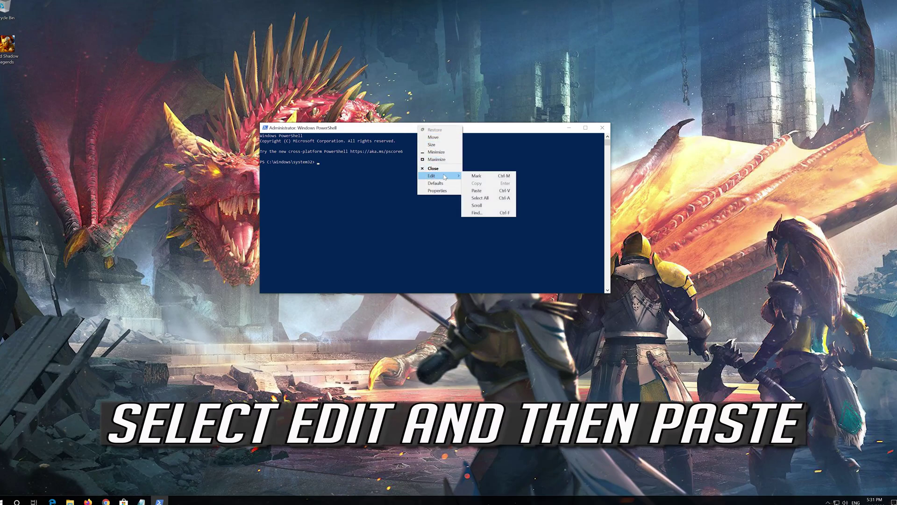
mouse_move(432, 177)
click(501, 191)
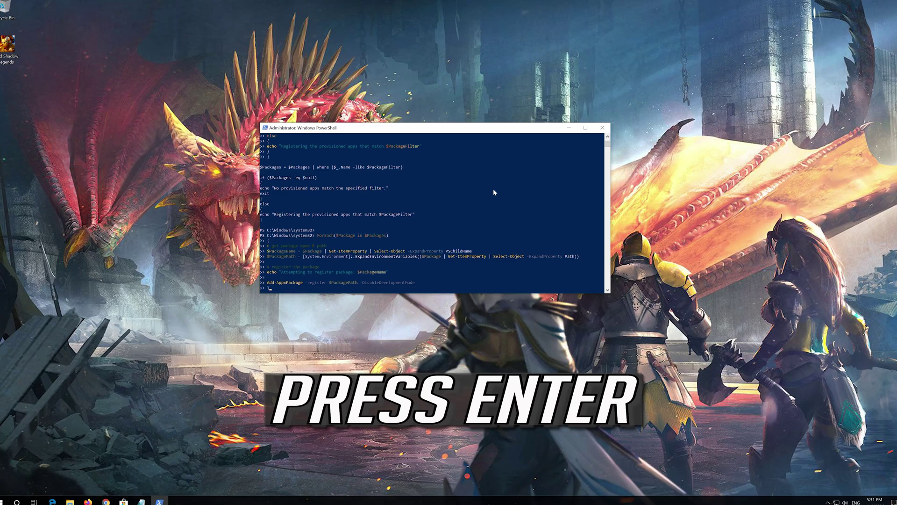
key(Return)
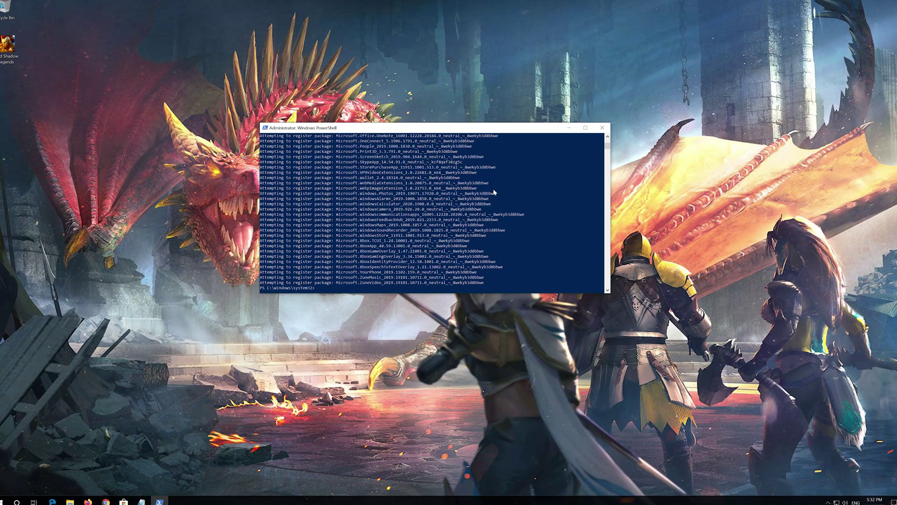
text(exit)
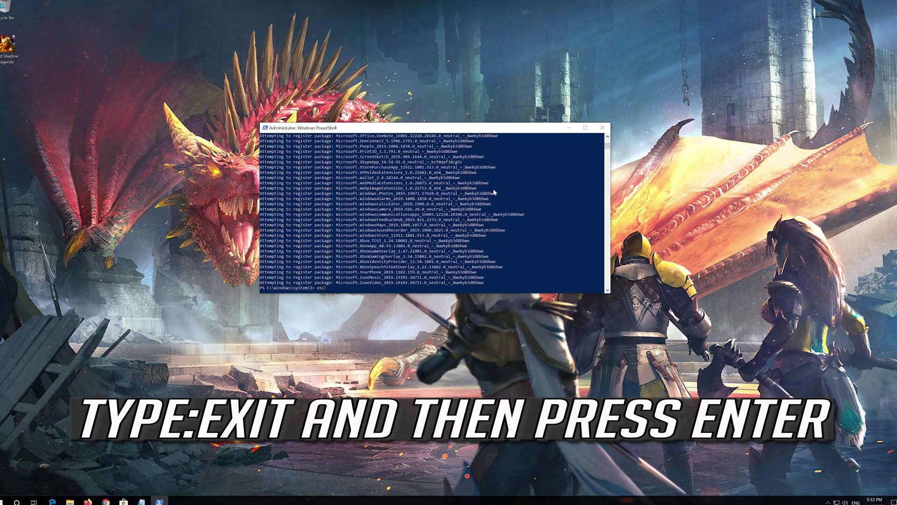
Exit PowerShell, restart the PC, and open Microsoft Store from the taskbar to verify it
key(Return)
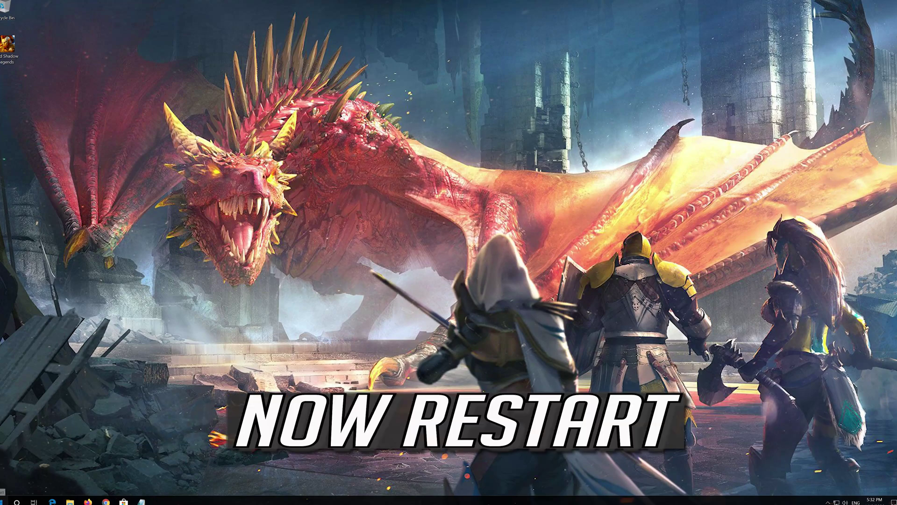
click(6, 501)
mouse_move(4, 487)
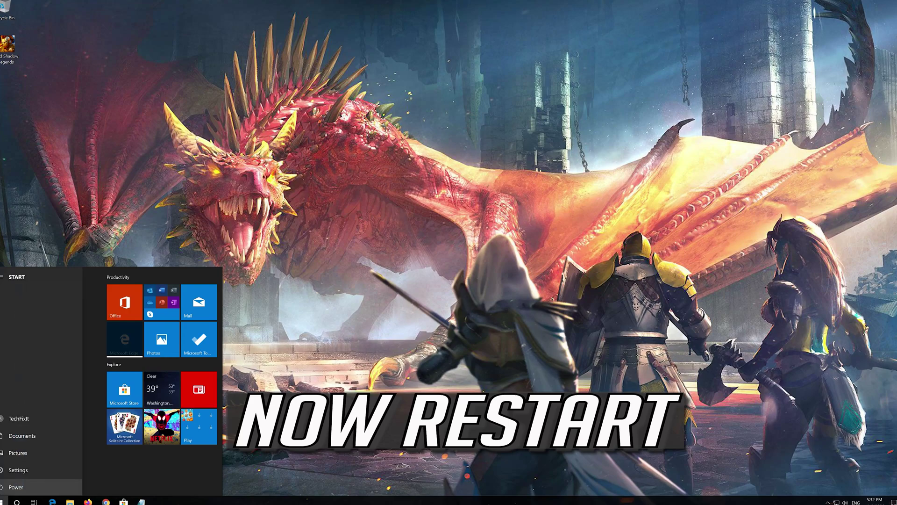
click(14, 487)
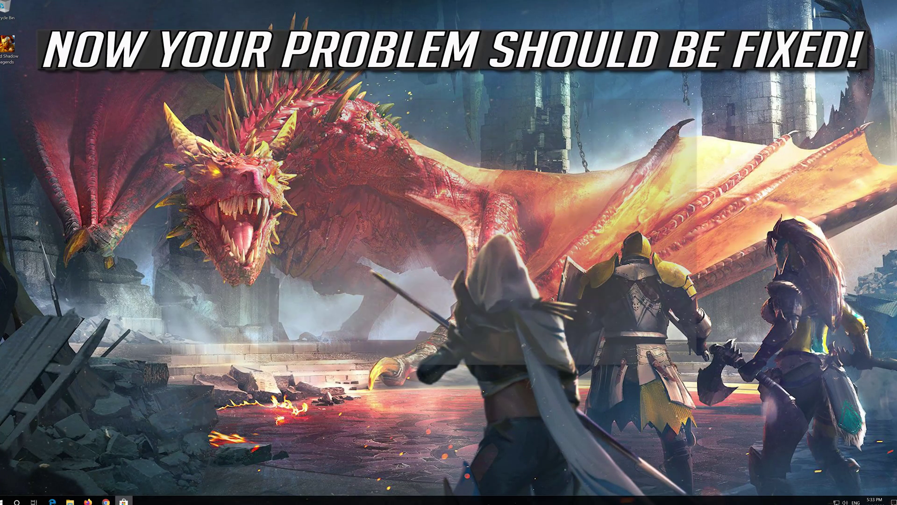
click(123, 501)
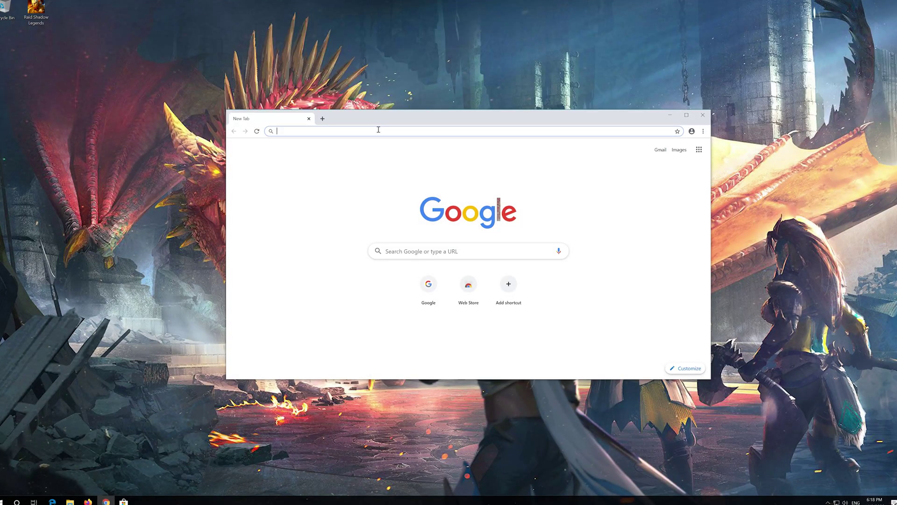
Load the software-download/windows10 page, download the Media Creation Tool, and close Chrome
key(ctrl+v)
key(Return)
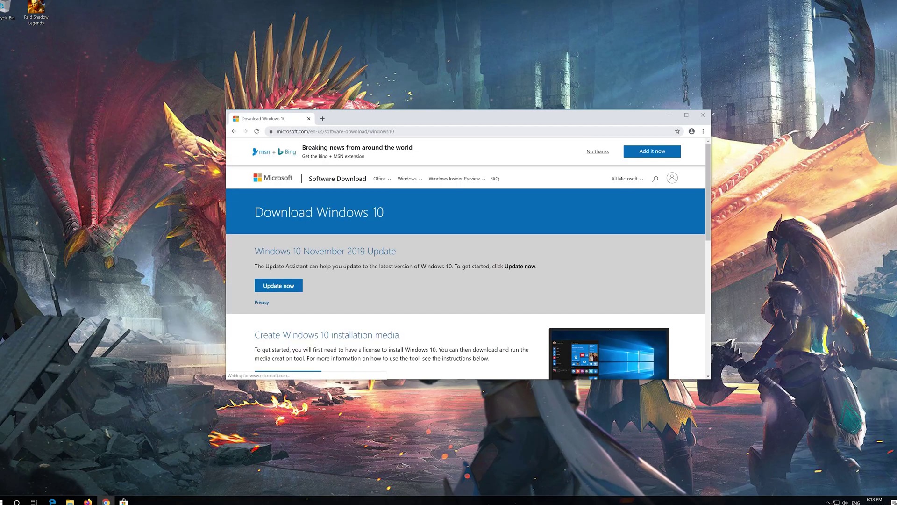
scroll(433, 273, down, 1)
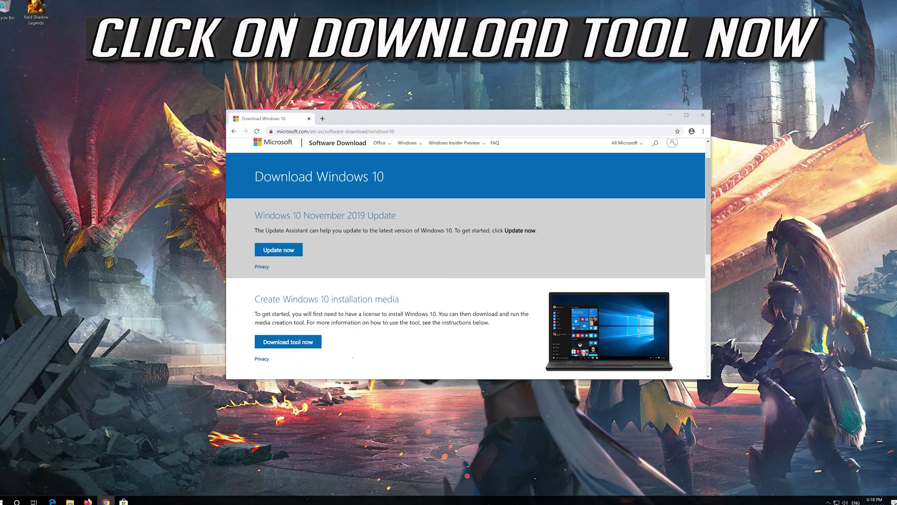
click(270, 345)
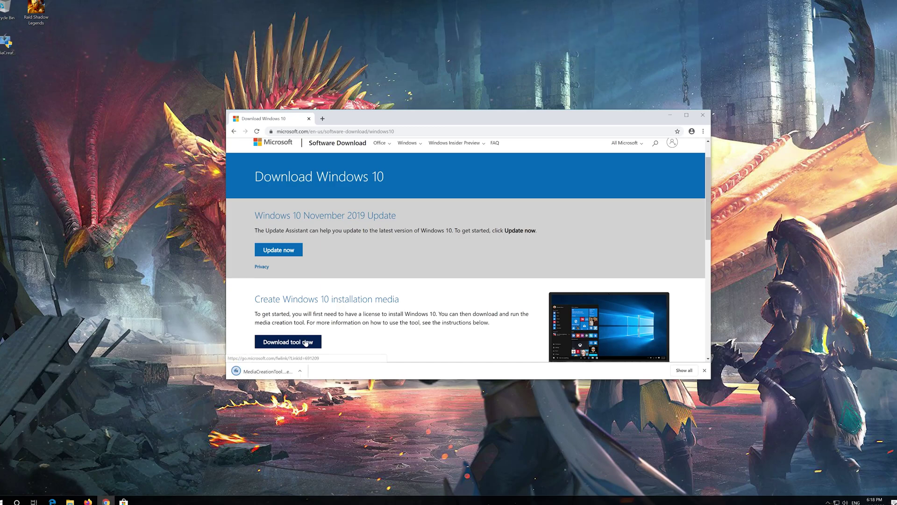
click(702, 115)
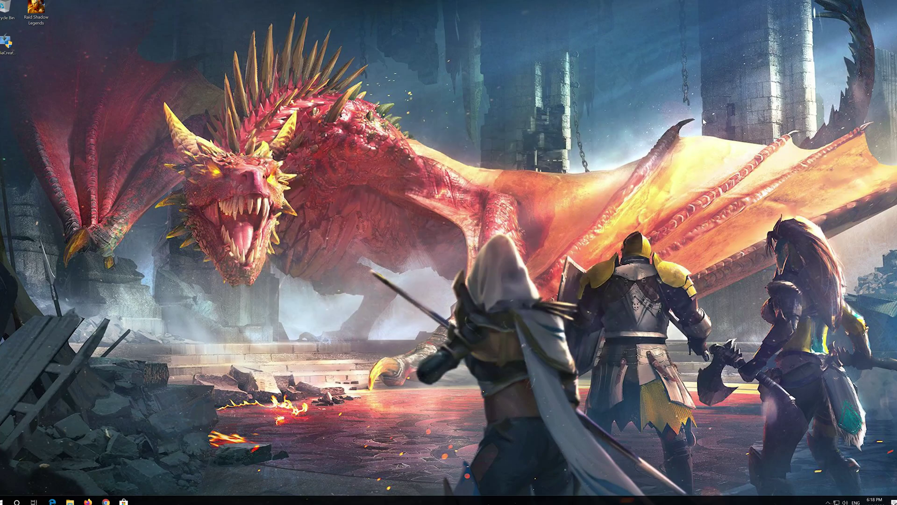
Run MediaCreationTool, accept both licenses, and install Windows 10 Pro via Upgrade this PC now, keeping files and apps
double_click(5, 47)
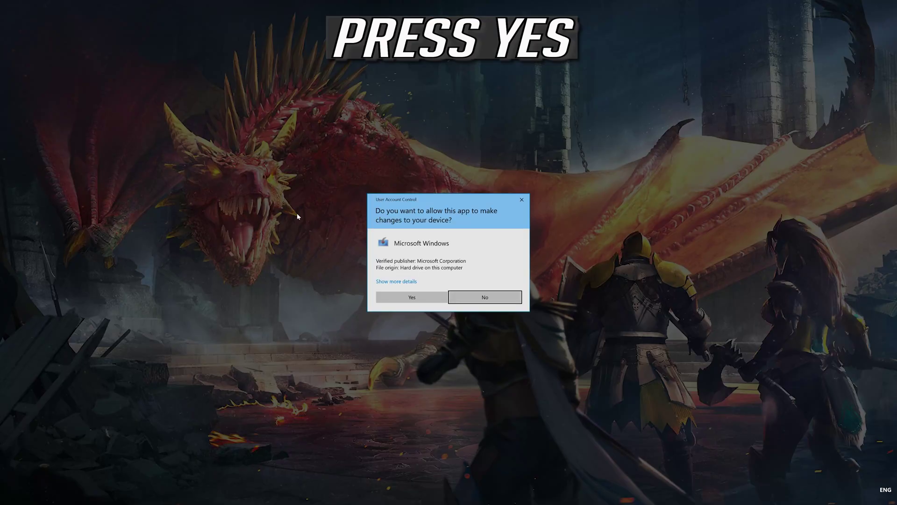
click(431, 300)
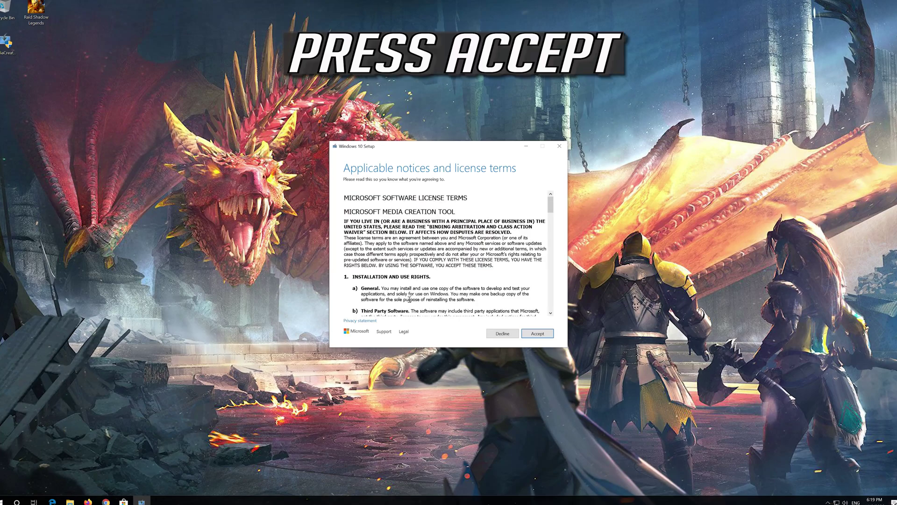
click(549, 333)
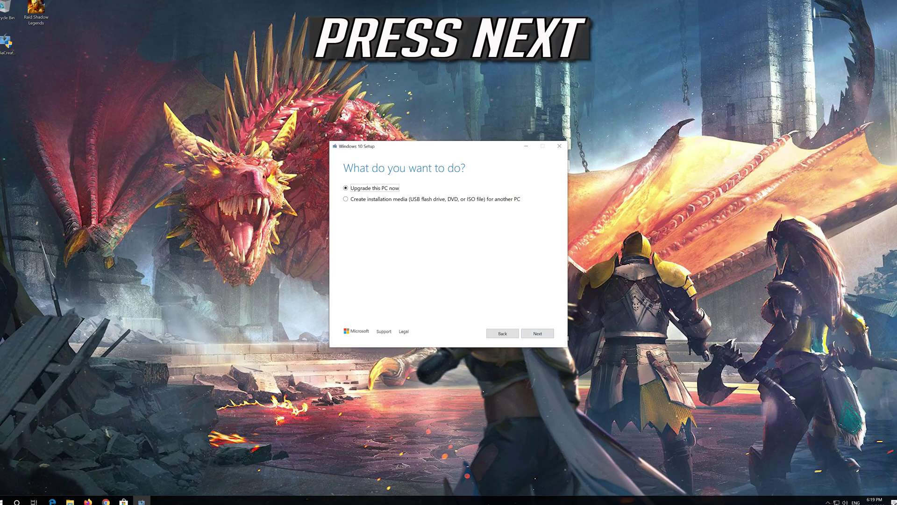
click(534, 336)
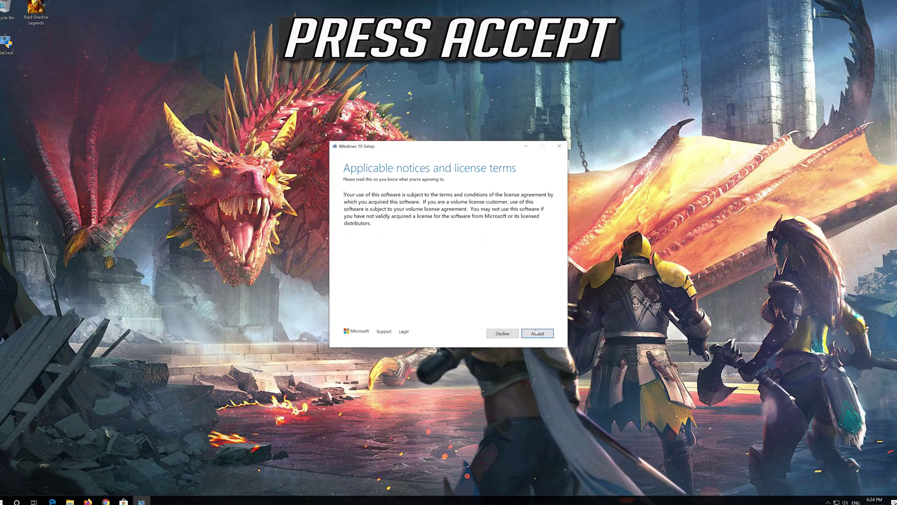
click(540, 333)
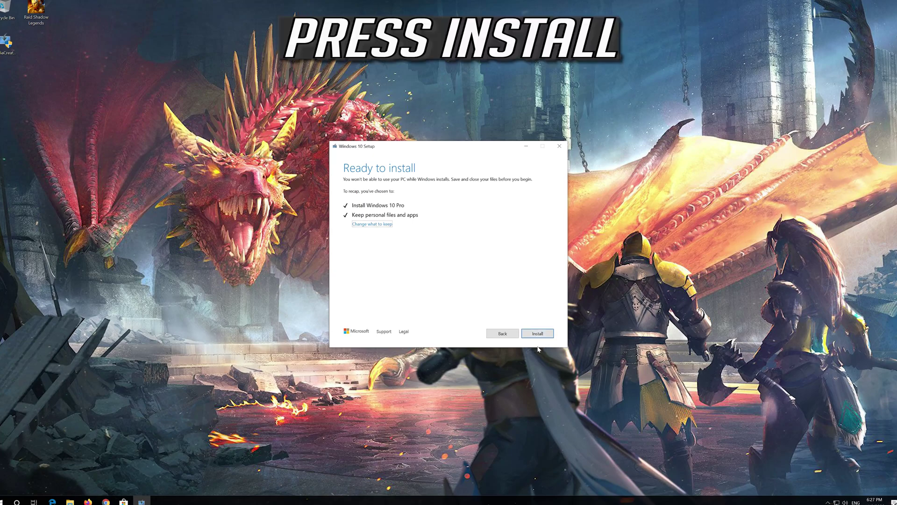
click(537, 334)
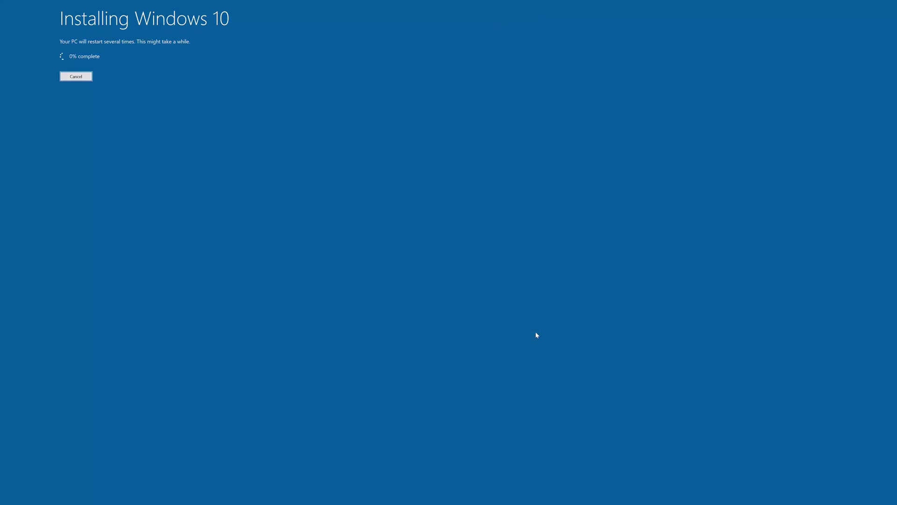